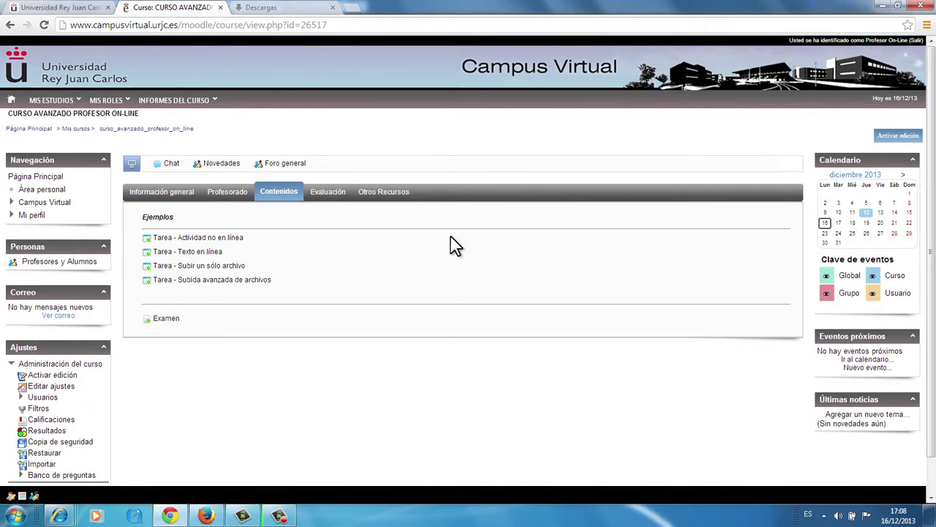
Step: Turn on course editing and add a Wiki activity to the Contenidos section
{"action": "left_click", "coordinate": [898, 136]}
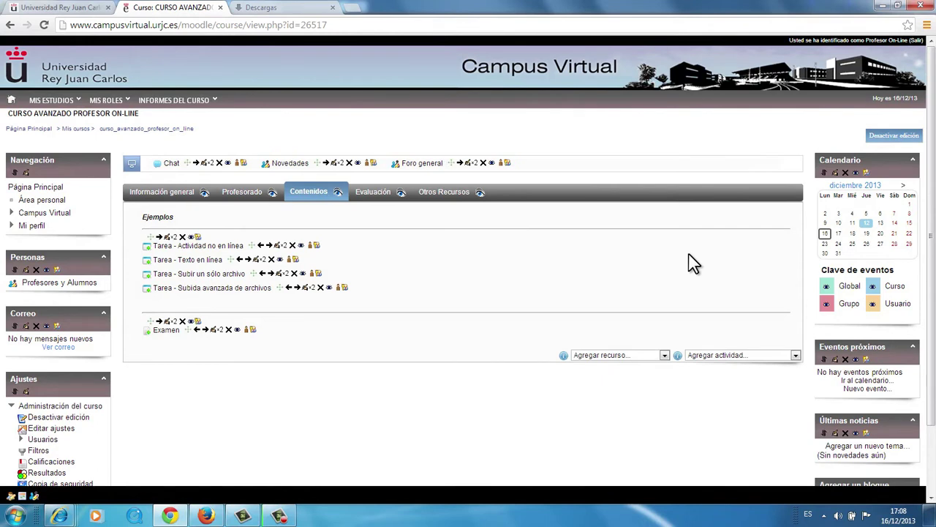
{"action": "left_click", "coordinate": [795, 356]}
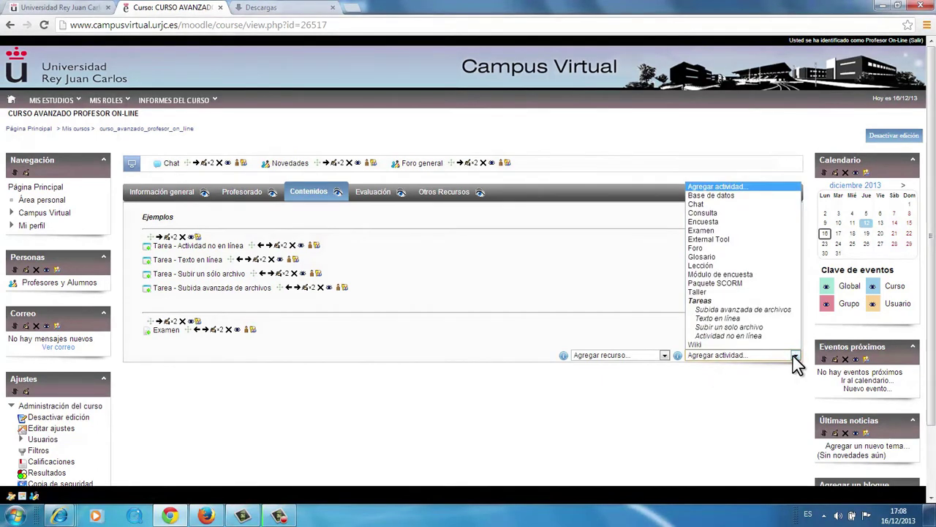
{"action": "left_click", "coordinate": [699, 345]}
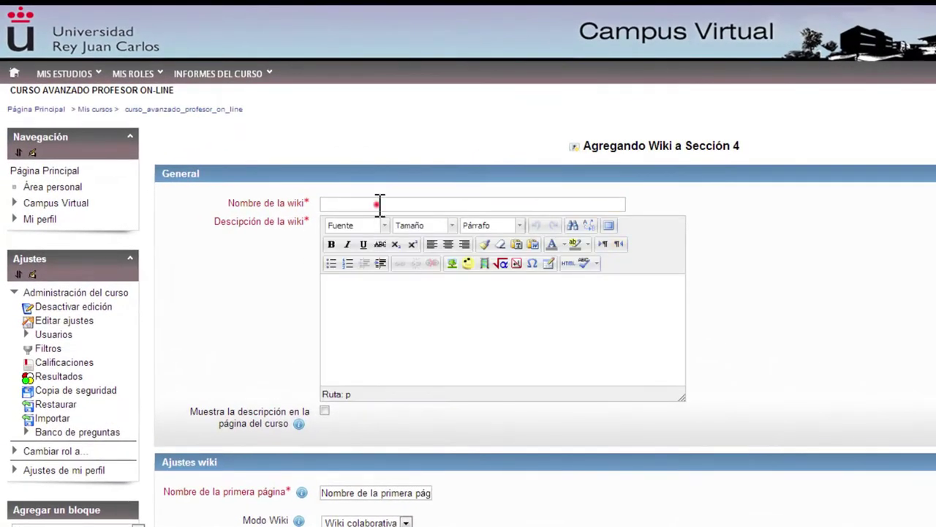
Step: Name the wiki "Wiki web 2.0" with description paragraphs "Esta wiki está destinada a que hables de la web 2.0." and "Esta va a ser una actividad colaborativa."
{"action": "left_click", "coordinate": [380, 204]}
{"action": "type", "text": "Wiki web 2.0"}
{"action": "left_click", "coordinate": [382, 313]}
{"action": "type", "text": "Esta wiki está destinada a que"}
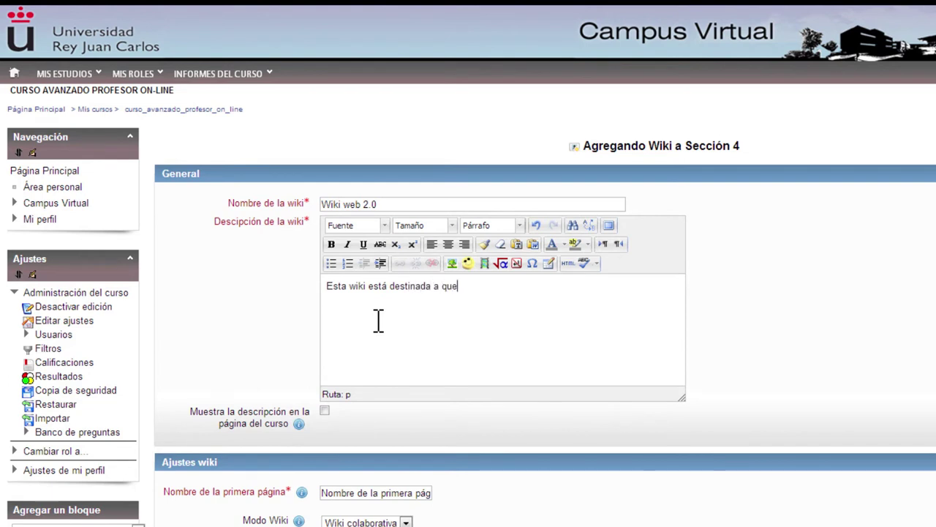
{"action": "type", "text": " hables de la web 2.0. "}
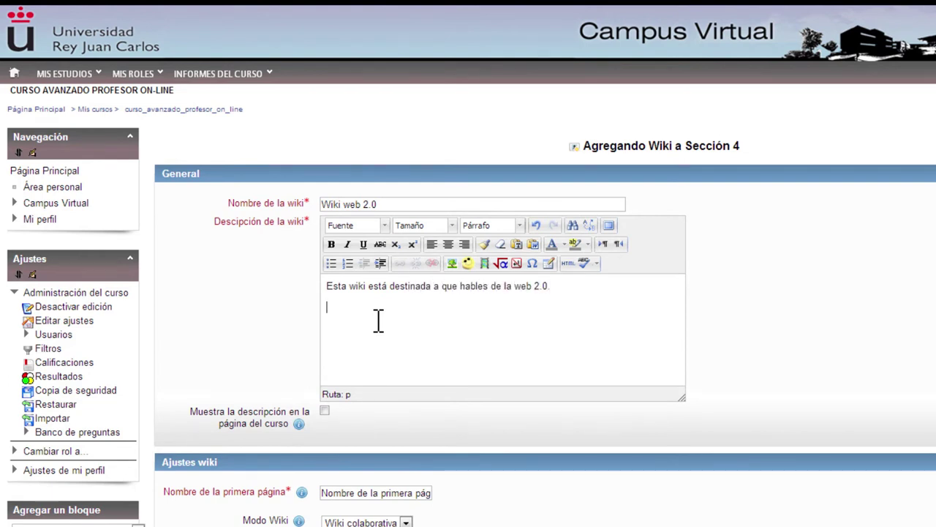
{"action": "type", "text": "Esta va a ser una actividad colaborativa."}
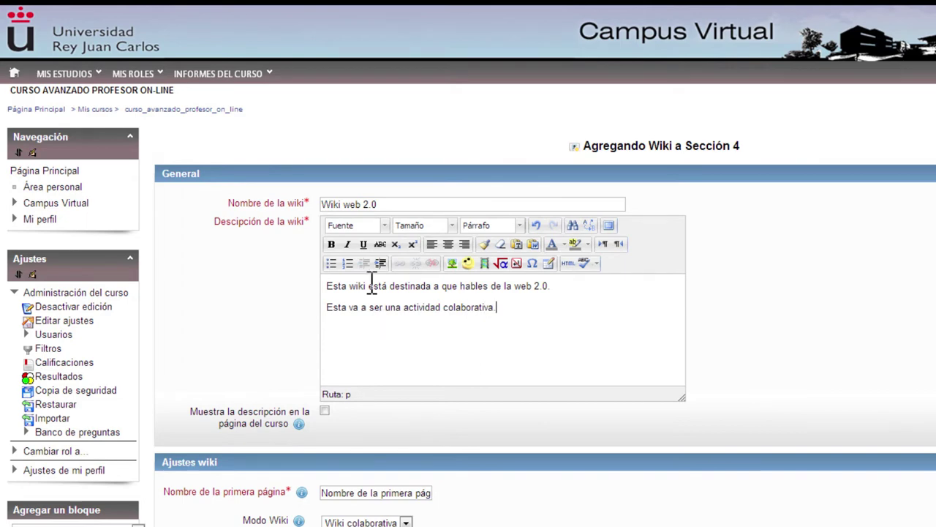
Step: Set the wiki's first page name to "Página principal Wiki"
{"action": "scroll", "coordinate": [750, 268], "scroll_direction": "down", "scroll_amount": 3}
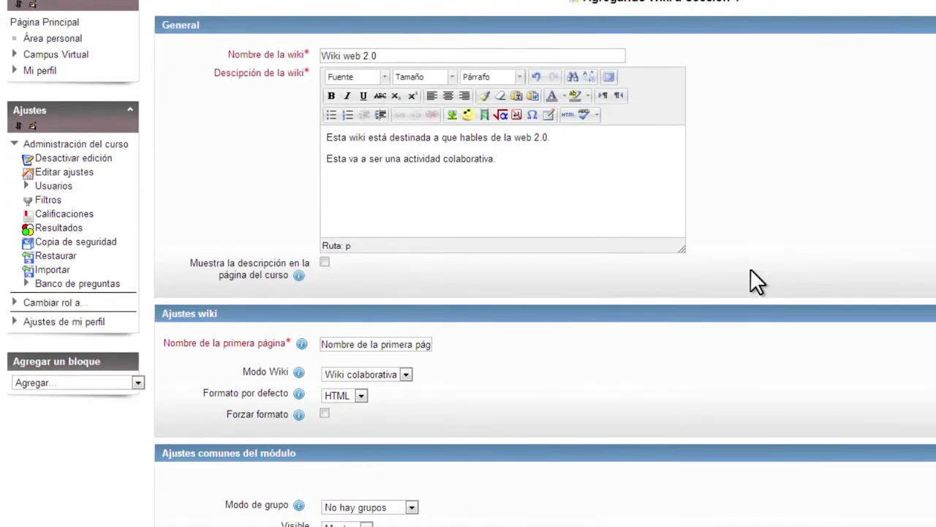
{"action": "scroll", "coordinate": [576, 307], "scroll_direction": "down", "scroll_amount": 2}
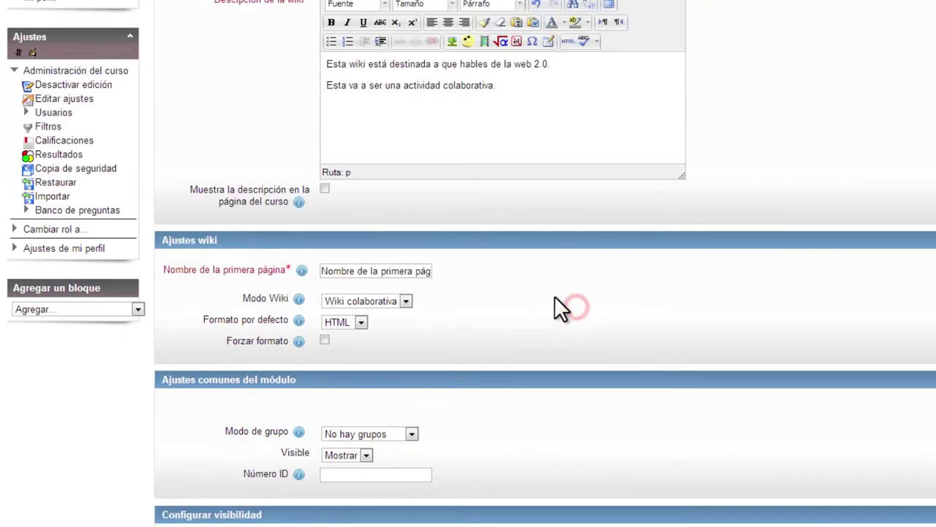
{"action": "left_click", "coordinate": [347, 272]}
{"action": "key", "text": "ctrl+a"}
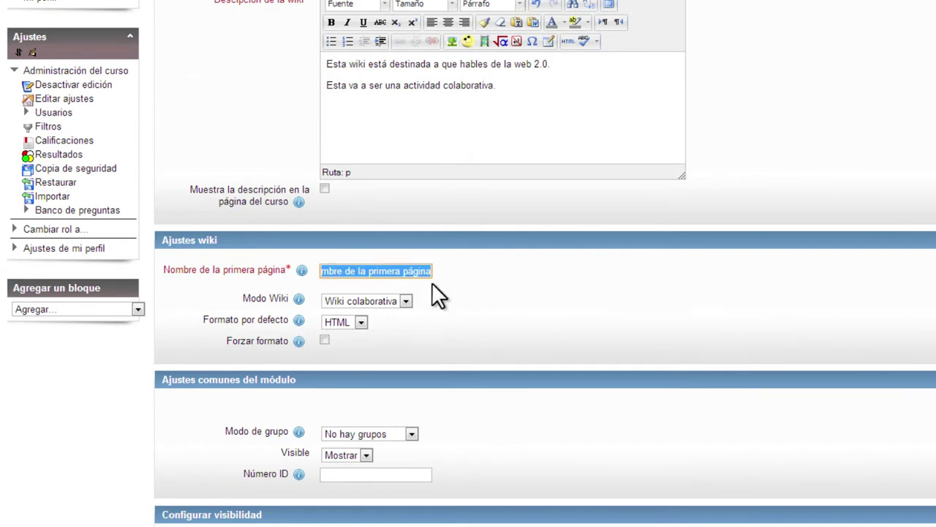
{"action": "type", "text": "Página p"}
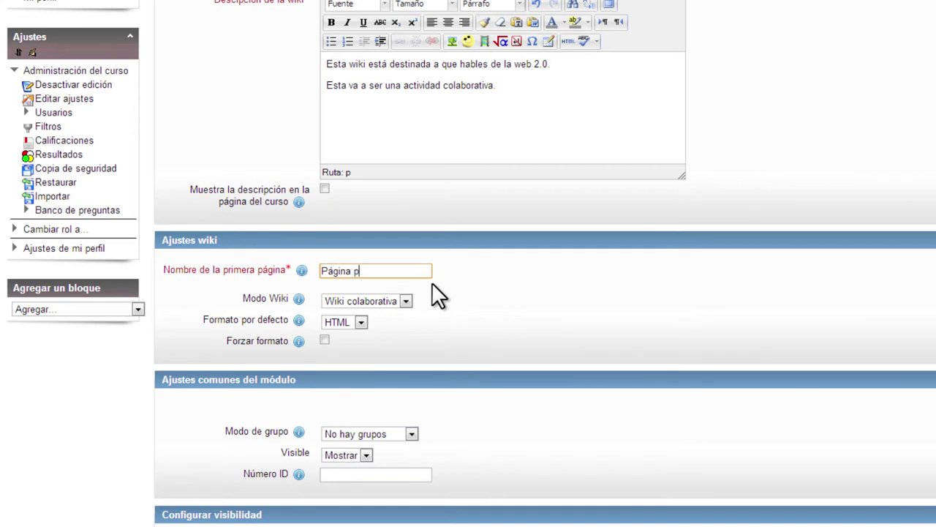
{"action": "type", "text": "rincipal Wiki"}
Step: Use Wiki colaborativa mode with HTML as the forced default format, and save the wiki, returning to the course
{"action": "left_click", "coordinate": [406, 301]}
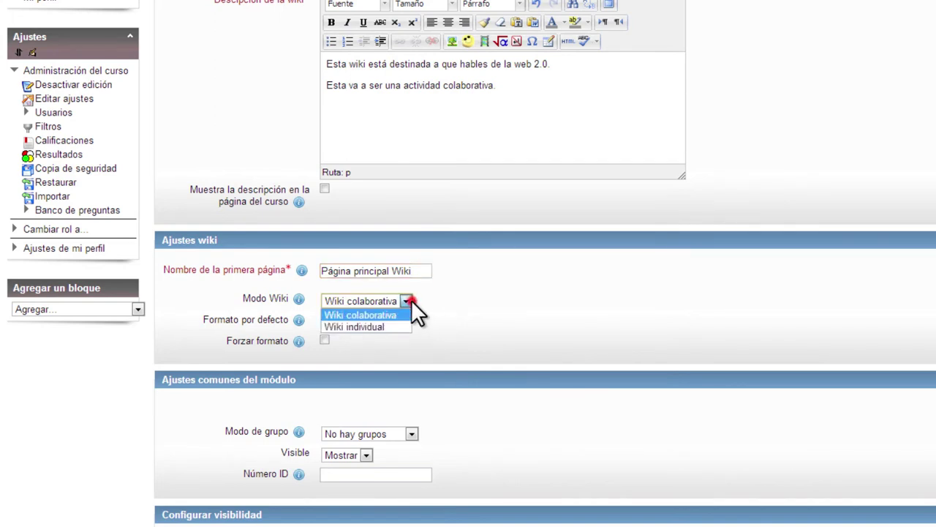
{"action": "left_click", "coordinate": [398, 313]}
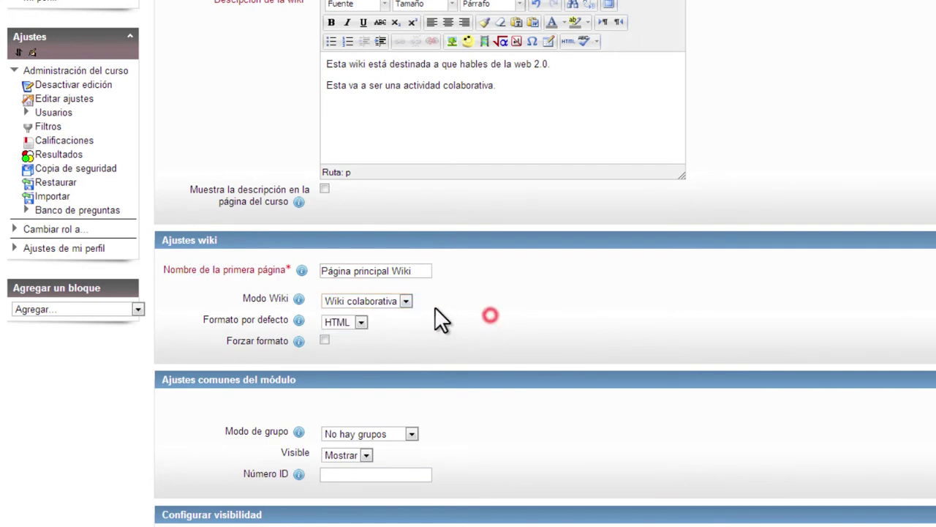
{"action": "scroll", "coordinate": [436, 311], "scroll_direction": "down", "scroll_amount": 2}
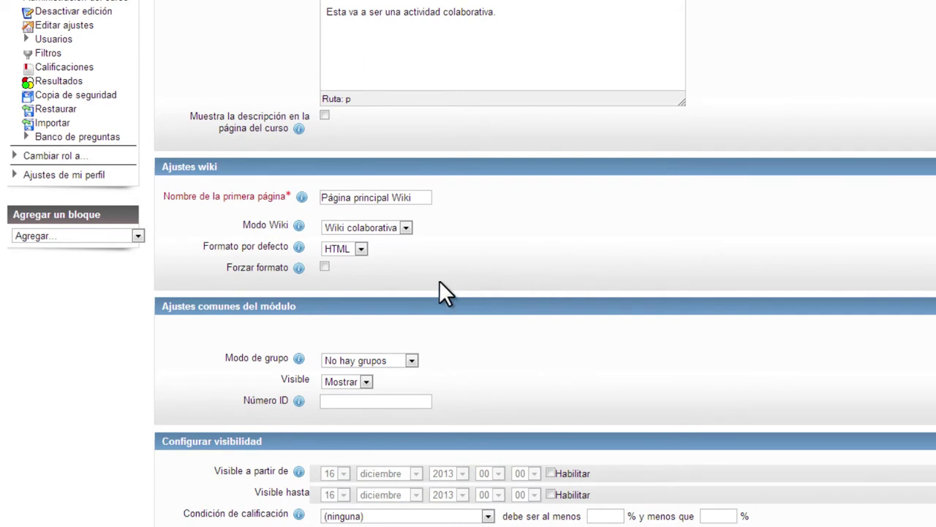
{"action": "left_click", "coordinate": [360, 249]}
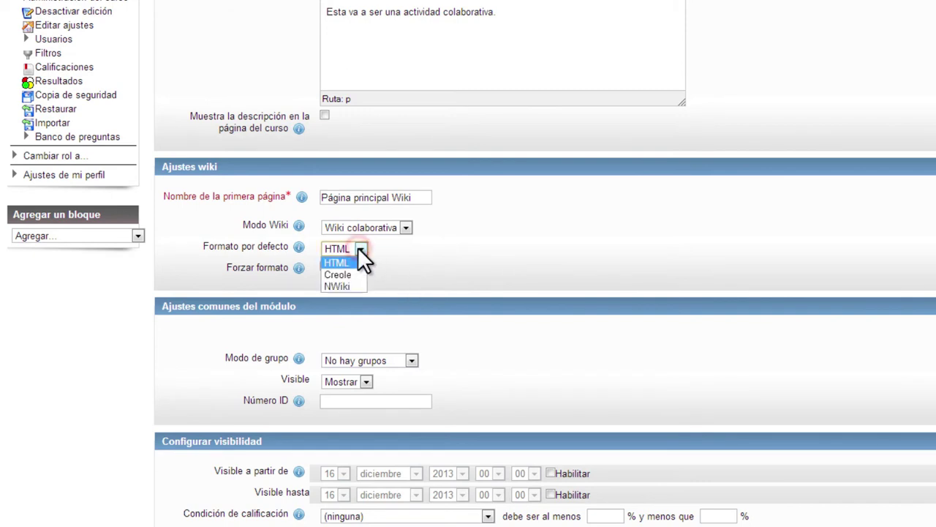
{"action": "left_click", "coordinate": [359, 261]}
{"action": "left_click", "coordinate": [326, 266]}
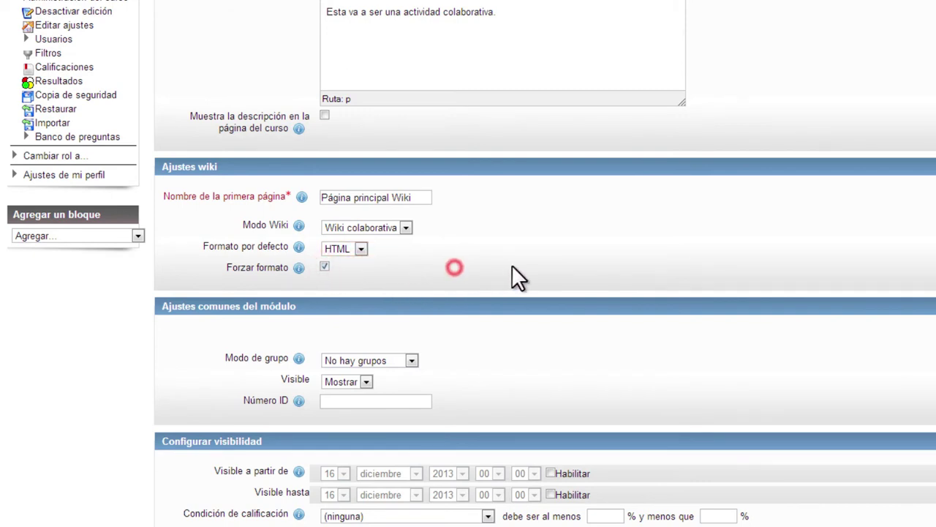
{"action": "scroll", "coordinate": [512, 266], "scroll_direction": "down", "scroll_amount": 3}
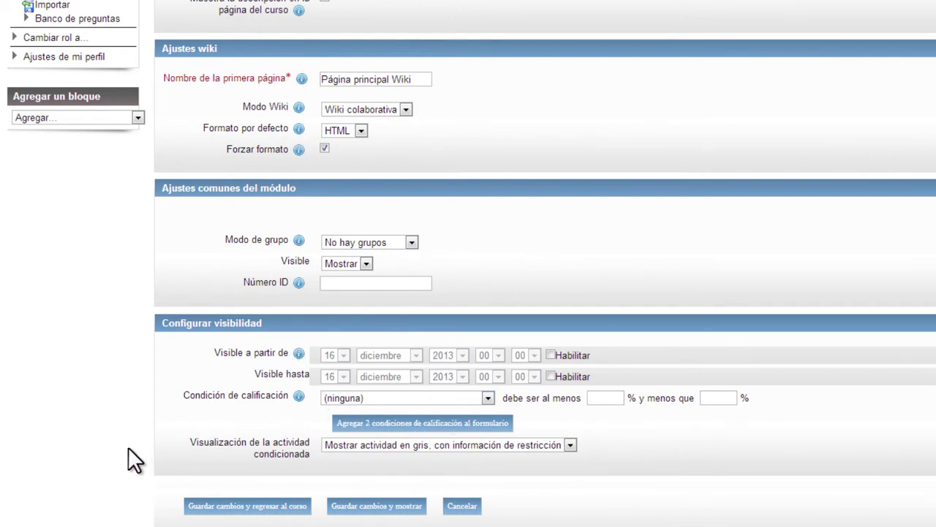
{"action": "left_click", "coordinate": [260, 506]}
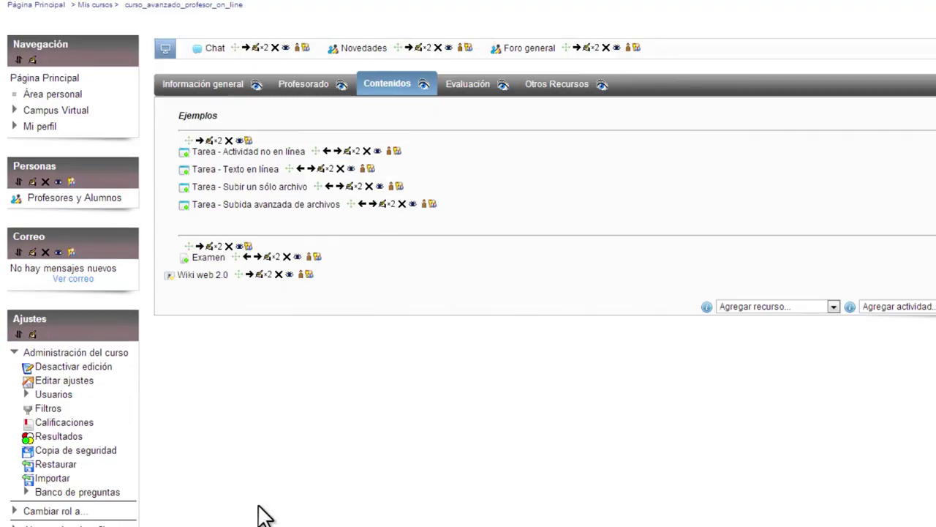
Step: Open Wiki web 2.0 and save "Esta es la actividad donde tienes que hablar sobre la Web 2.0." as the main page's content
{"action": "left_click", "coordinate": [202, 276]}
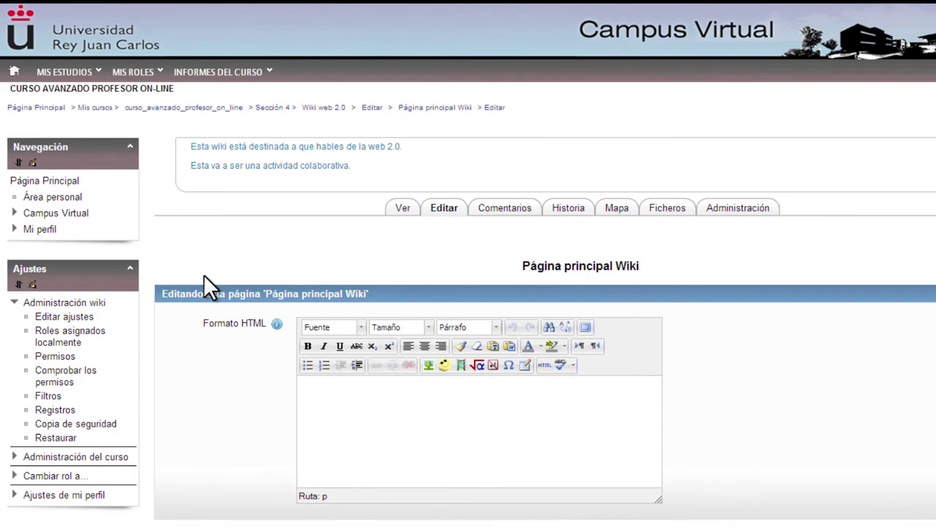
{"action": "left_click", "coordinate": [374, 413]}
{"action": "left_click_drag", "start_coordinate": [266, 294], "coordinate": [368, 311]}
{"action": "left_click", "coordinate": [356, 397]}
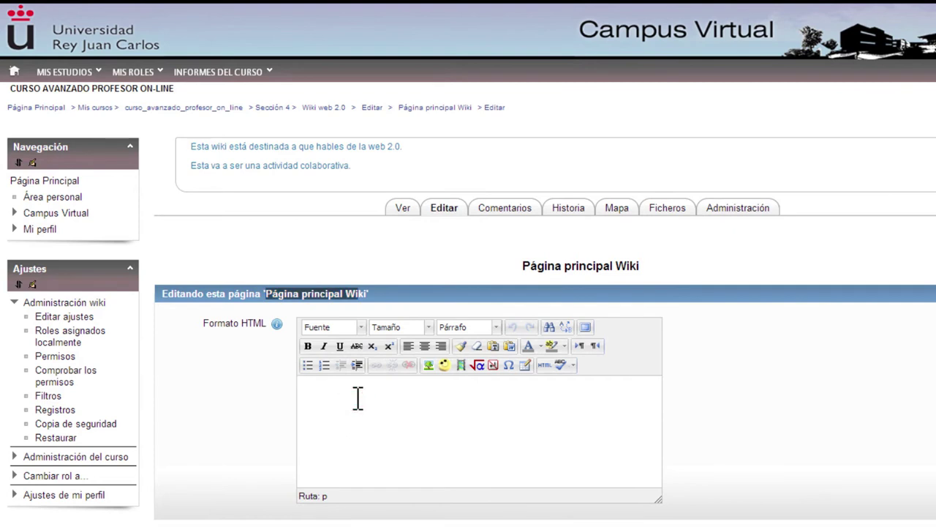
{"action": "type", "text": "Esta es la actividad"}
{"action": "type", "text": " donde tienes que habla"}
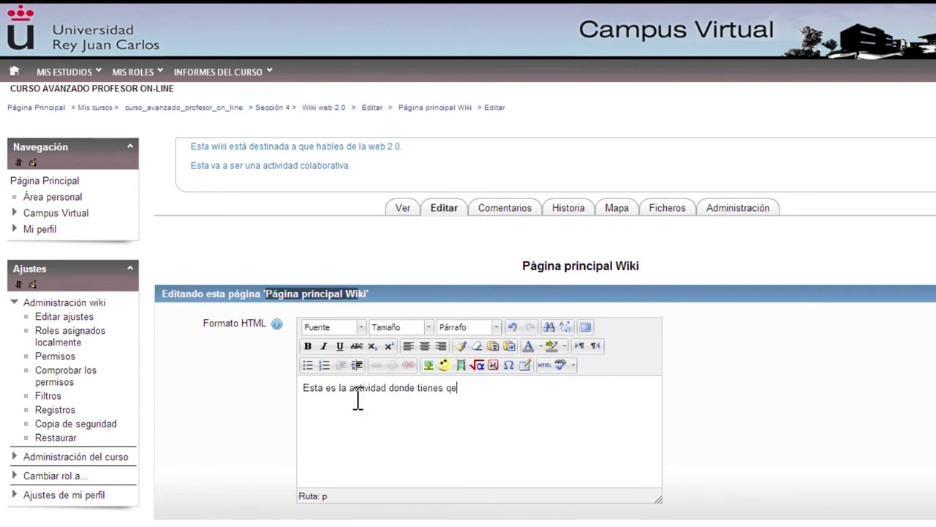
{"action": "type", "text": "r sobre la Web 2.0."}
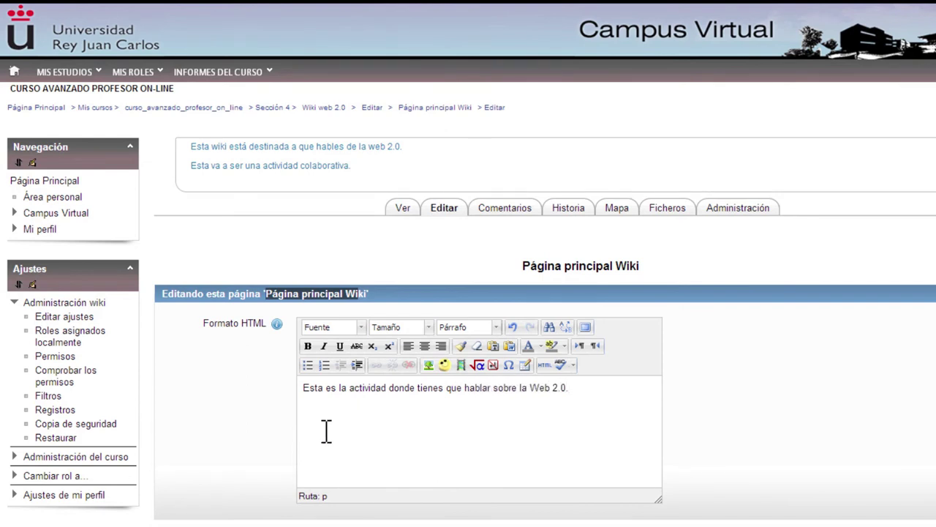
{"action": "left_click", "coordinate": [369, 429]}
{"action": "left_click", "coordinate": [462, 412]}
{"action": "left_click", "coordinate": [591, 388]}
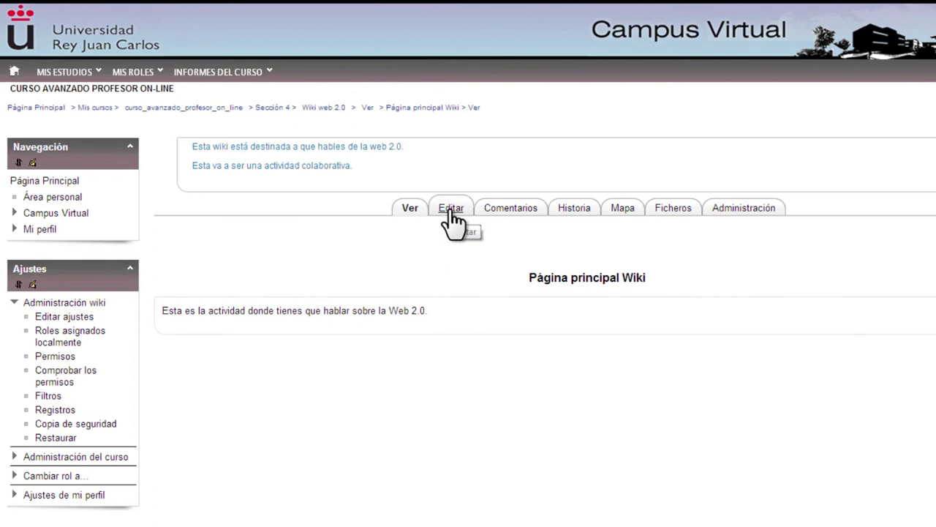
Step: Add the comment "Recuerda que debes hablar de una herramienta de la web 2.0 concreta creando un enlace nuevo." to the wiki page and save it
{"action": "left_click", "coordinate": [507, 208]}
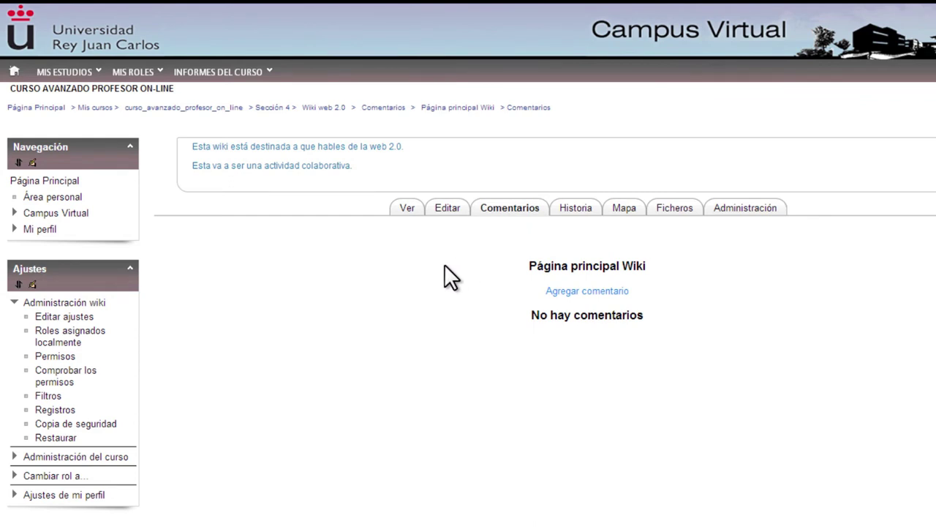
{"action": "left_click", "coordinate": [610, 291]}
{"action": "left_click", "coordinate": [490, 373]}
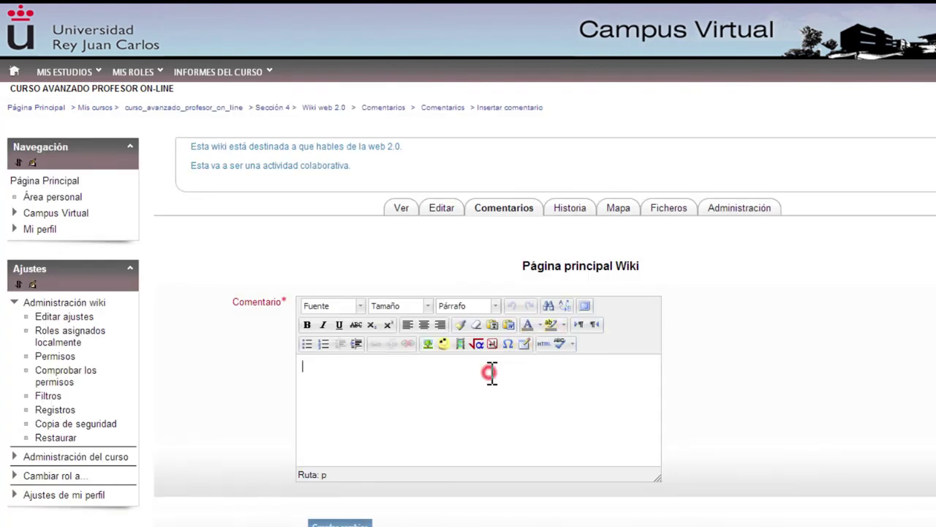
{"action": "type", "text": "Recuerda que debes hablar de u"}
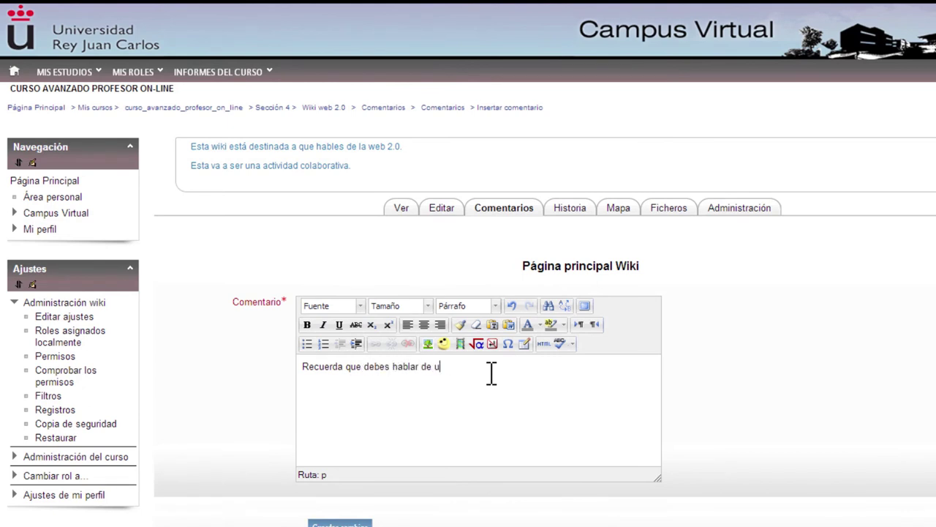
{"action": "type", "text": "na herramienta de la web 2.0 concreta."}
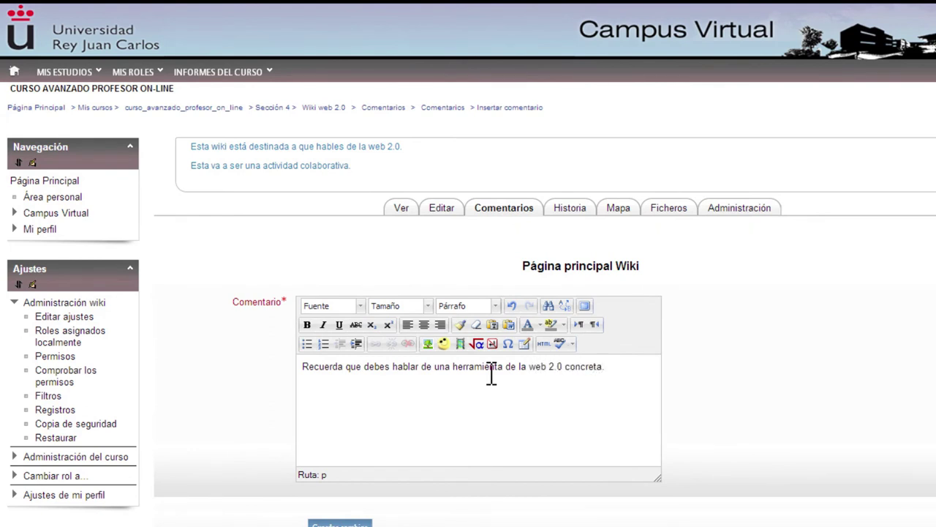
{"action": "key", "text": "BackSpace"}
{"action": "type", "text": "c"}
{"action": "key", "text": "BackSpace"}
{"action": "type", "text": "creando un enlace nuevo."}
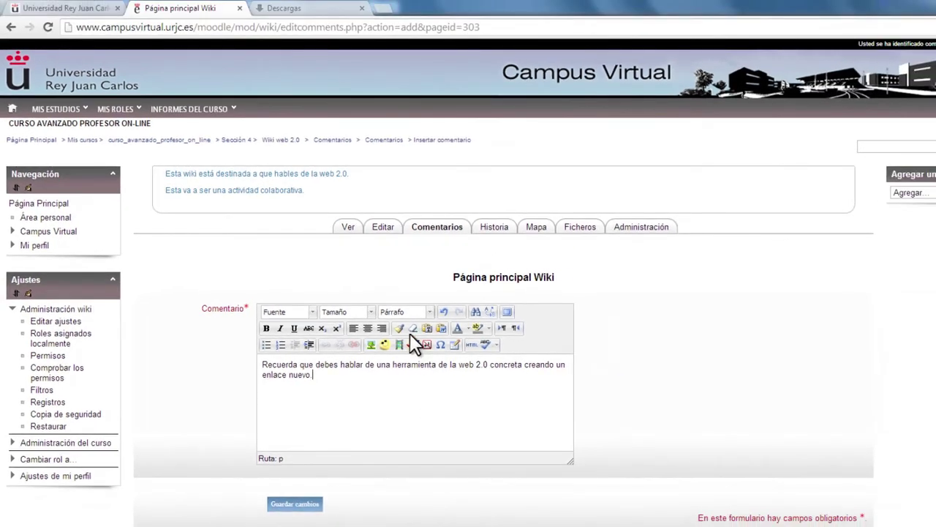
{"action": "left_click", "coordinate": [289, 505]}
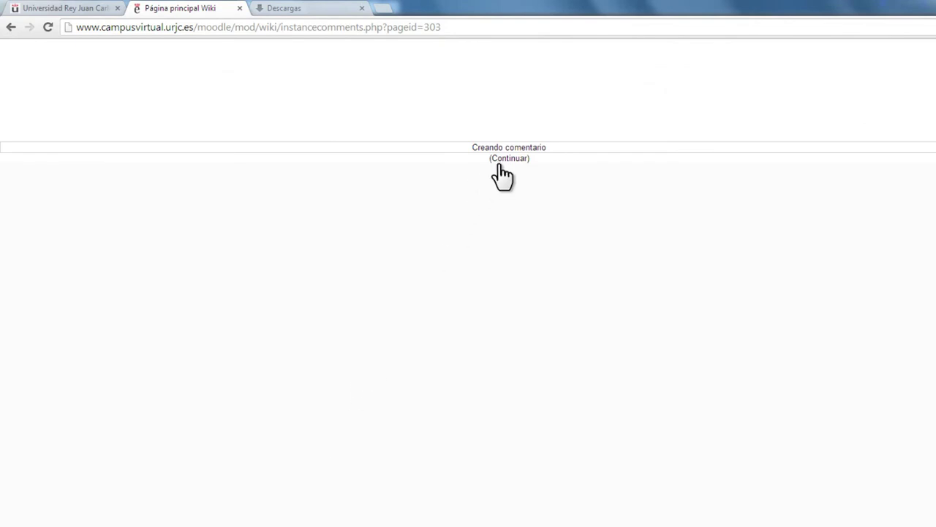
{"action": "left_click", "coordinate": [508, 158]}
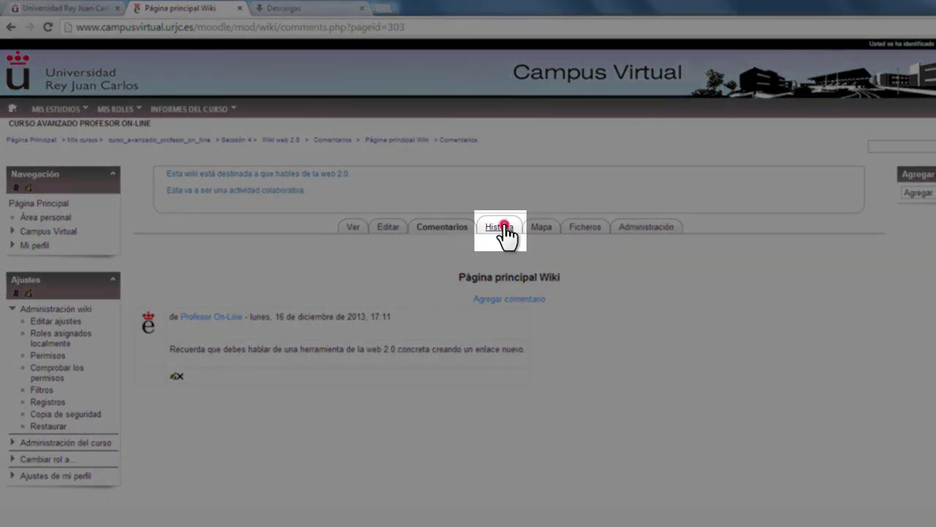
Step: Review the wiki page's version history and page map, and open its files section
{"action": "left_click", "coordinate": [502, 225]}
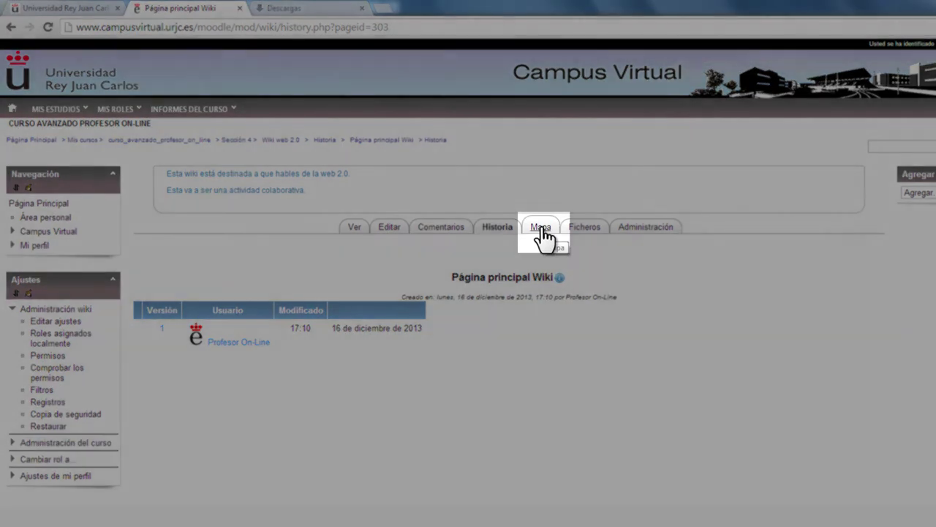
{"action": "left_click", "coordinate": [542, 228]}
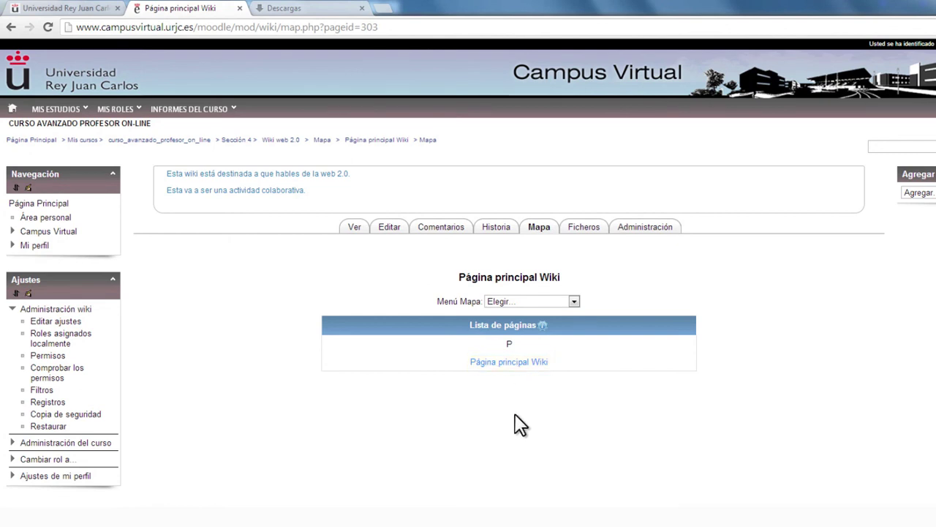
{"action": "left_click", "coordinate": [584, 228]}
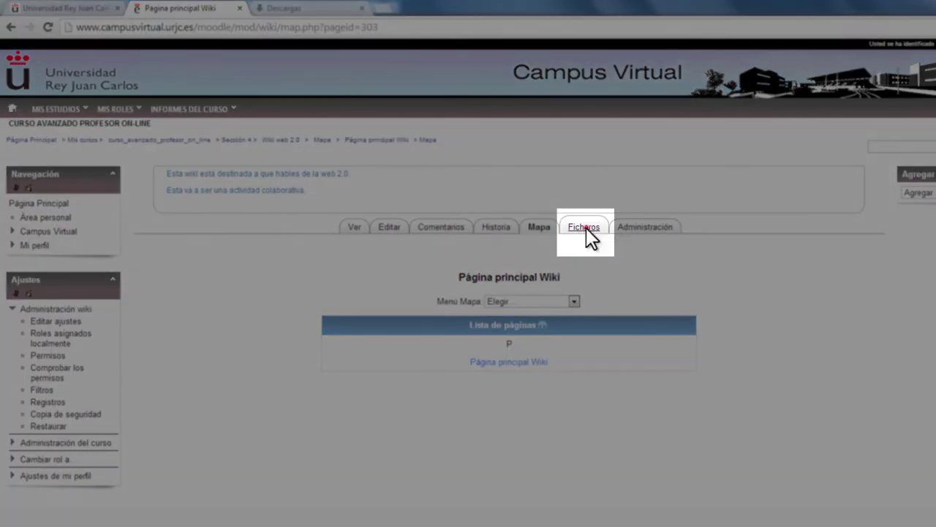